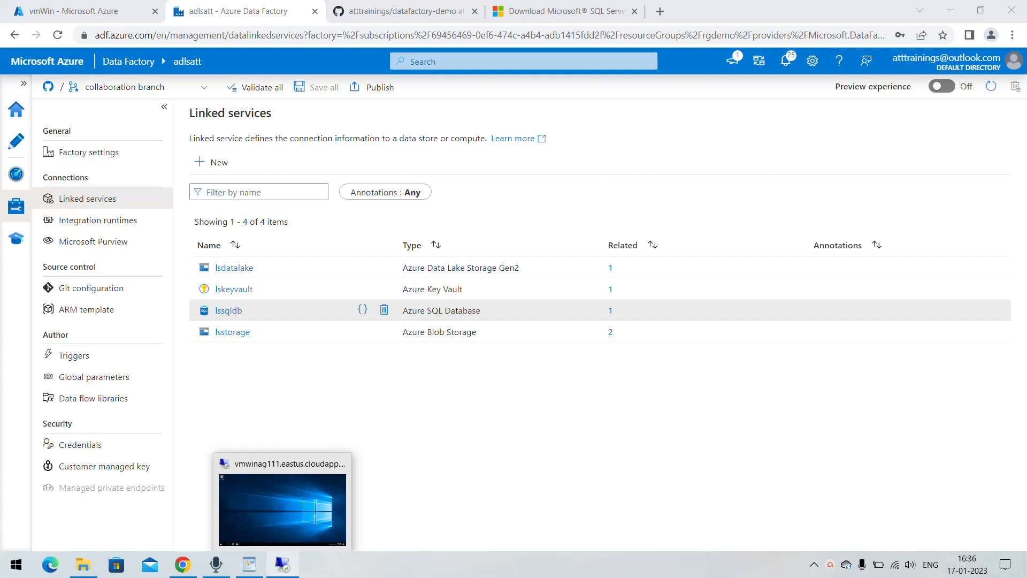
- Switch to the remote desktop session of the virtual machine and launch Microsoft SQL Server Management Studio
{"action": "left_click", "coordinate": [282, 565]}
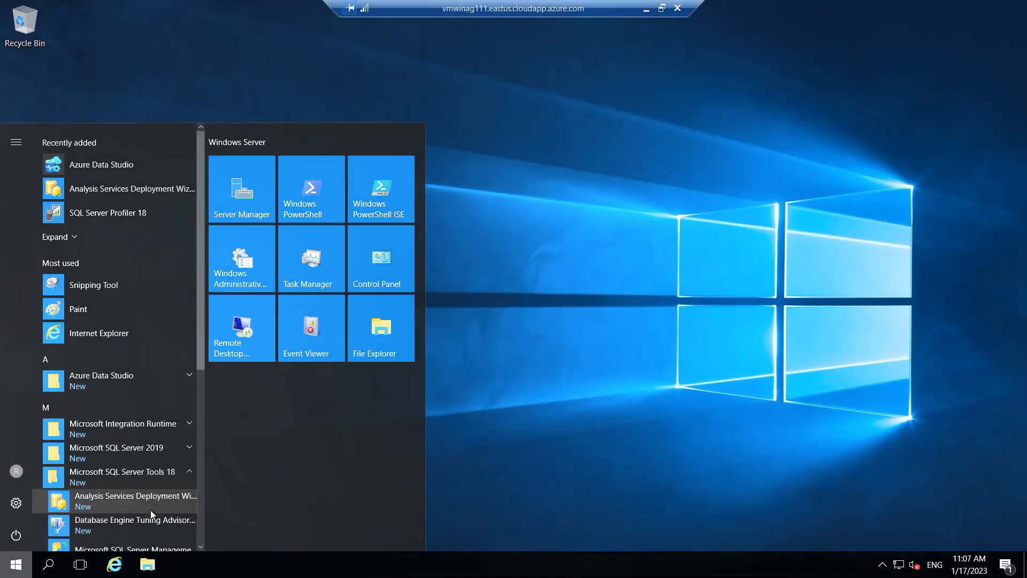
{"action": "scroll", "coordinate": [151, 511], "scroll_direction": "down", "scroll_amount": 4}
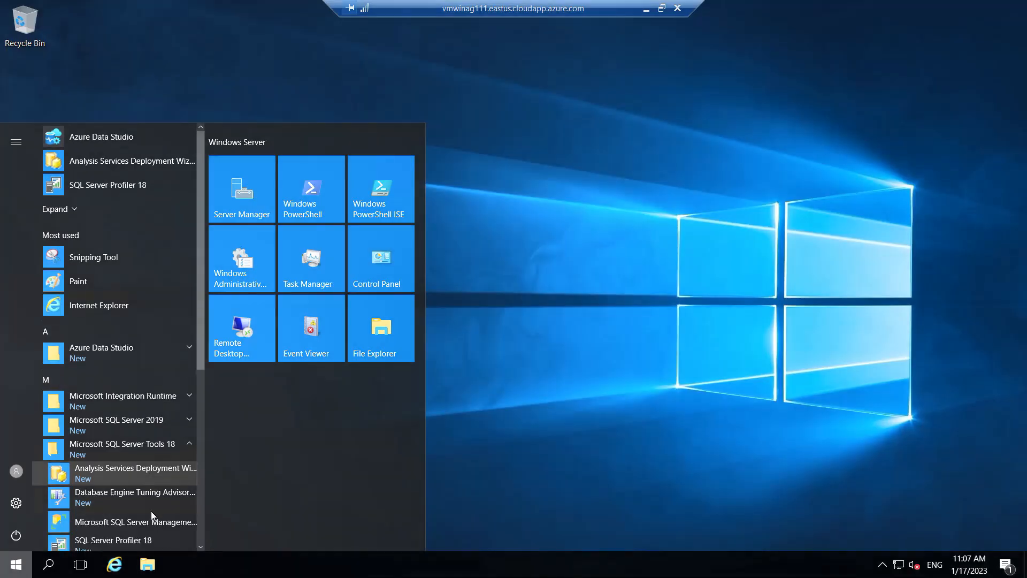
{"action": "scroll", "coordinate": [166, 482], "scroll_direction": "down", "scroll_amount": 4}
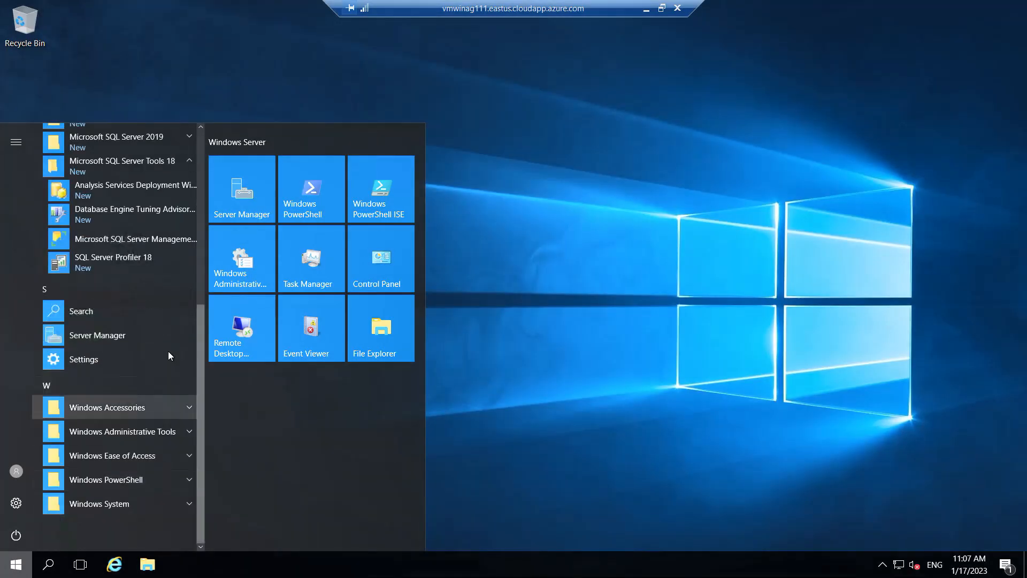
{"action": "left_click", "coordinate": [171, 241]}
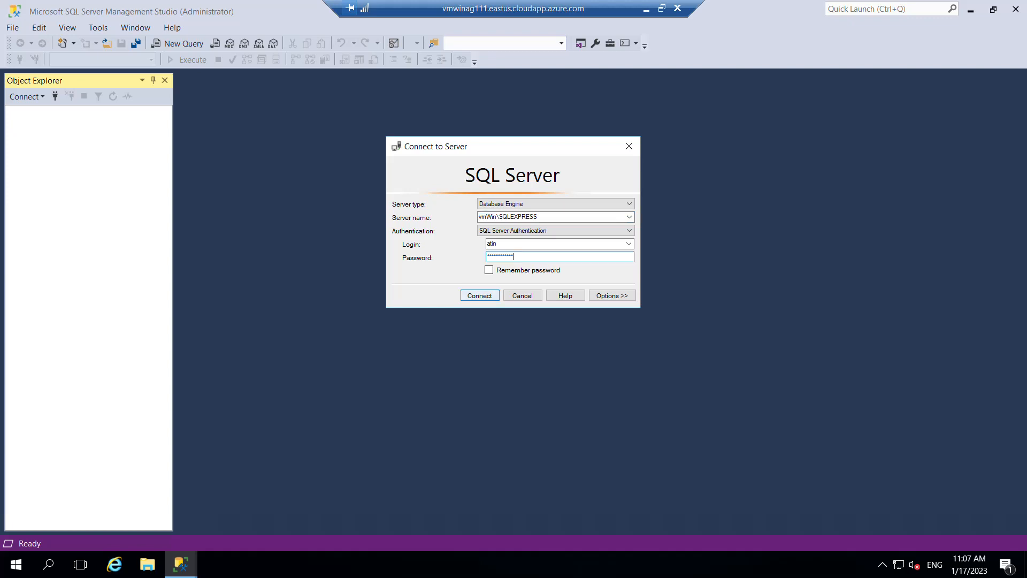
- Connect to vmWin\SQLEXPRESS through SQL Server Authentication with the login name and password, and expand its databases
{"action": "key", "text": "Return"}
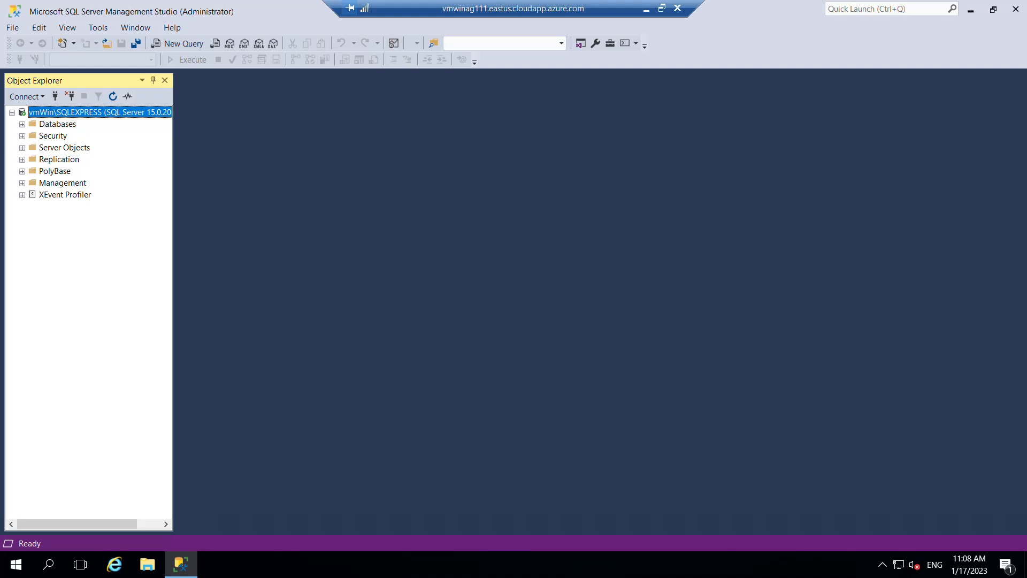
{"action": "left_click", "coordinate": [22, 124]}
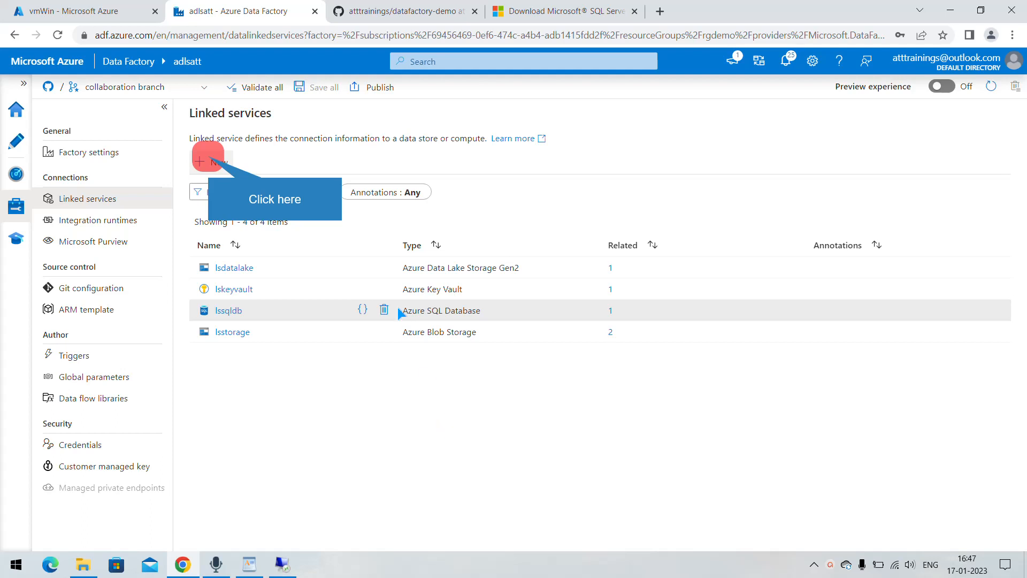
- Switch to Azure Data Factory and start a new SQL server linked service that connects via the selfhosted integration runtime
{"action": "left_click", "coordinate": [213, 162]}
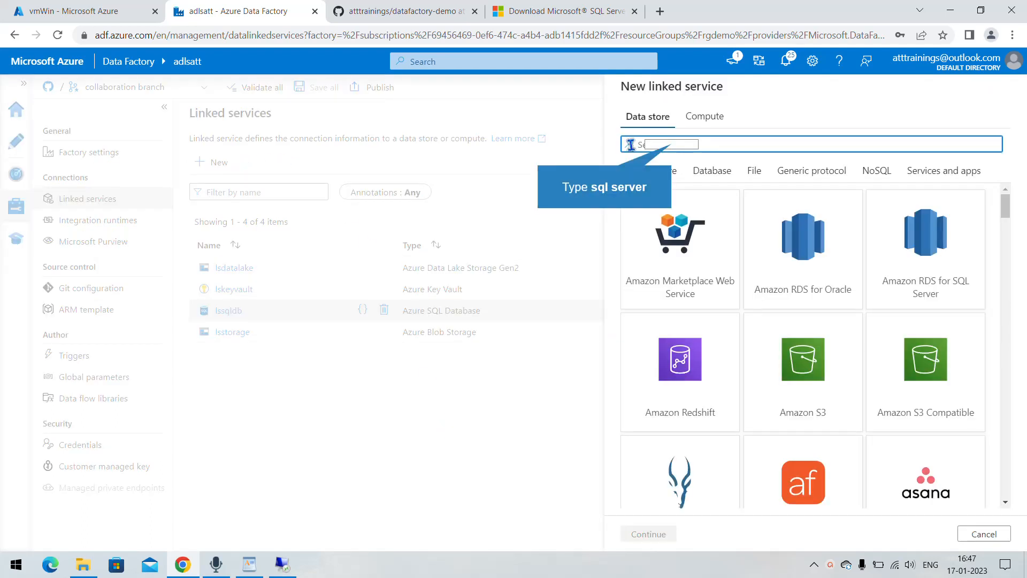
{"action": "type", "text": "sql server"}
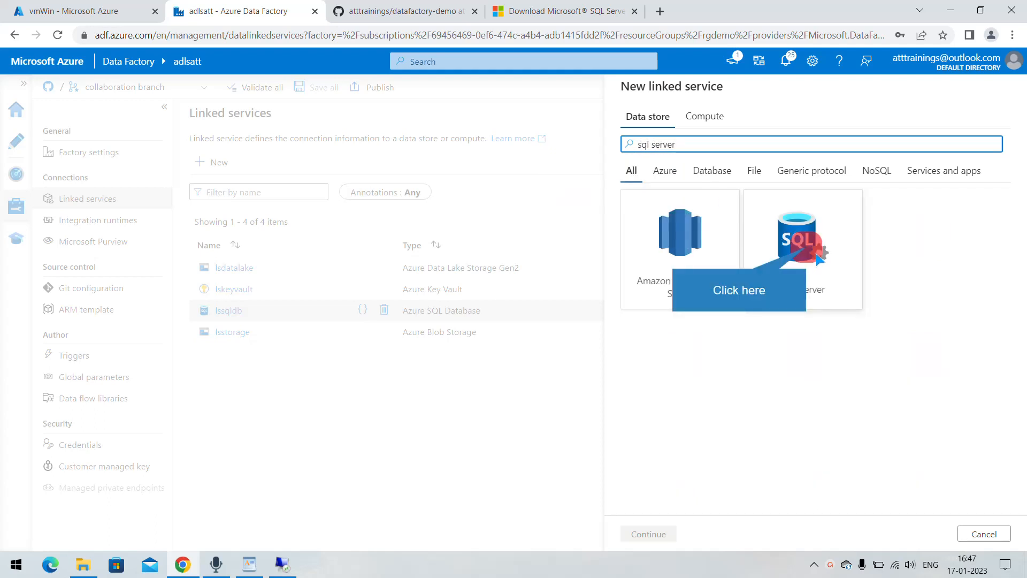
{"action": "left_click", "coordinate": [809, 252]}
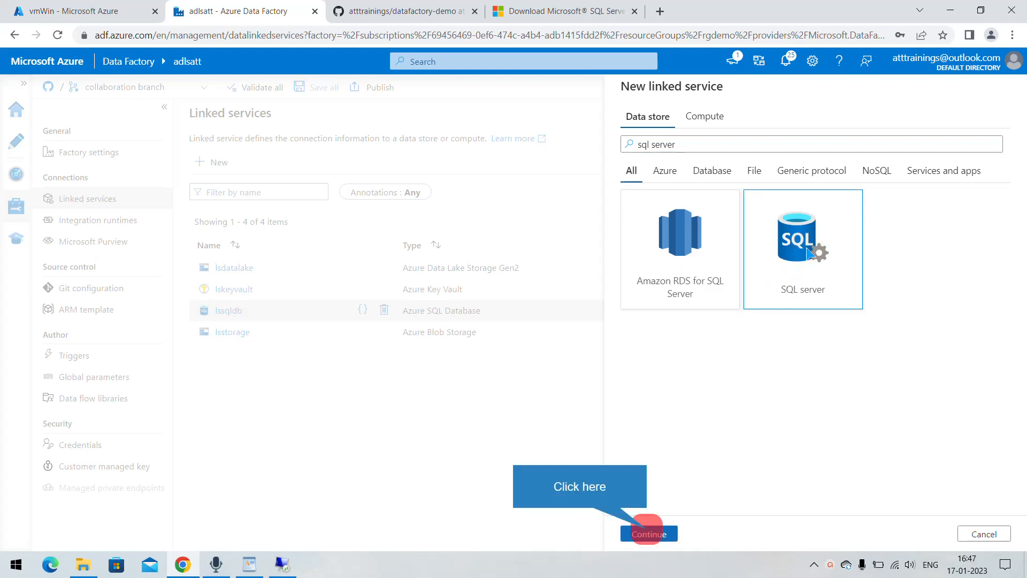
{"action": "left_click", "coordinate": [648, 534]}
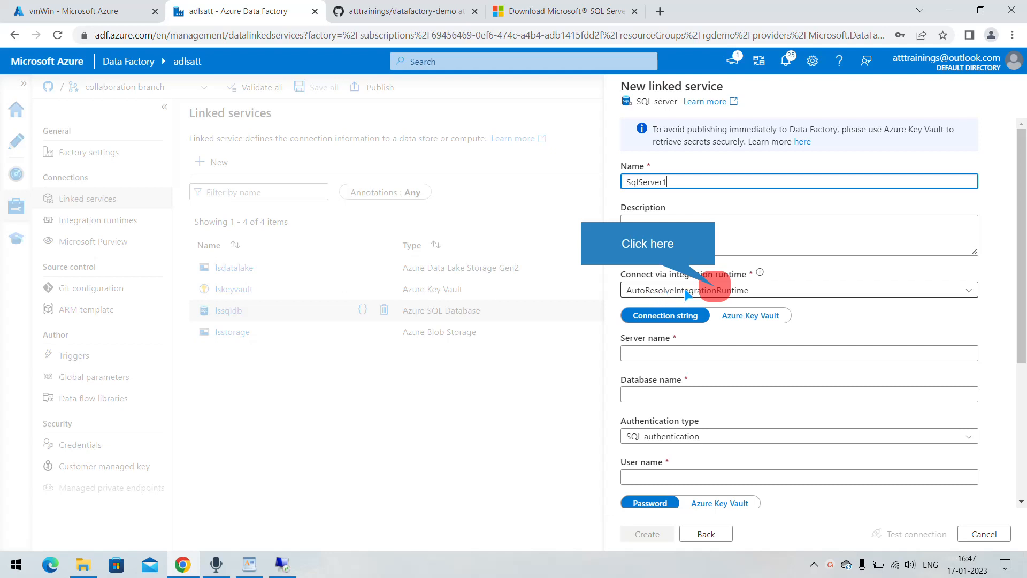
{"action": "left_click", "coordinate": [714, 292]}
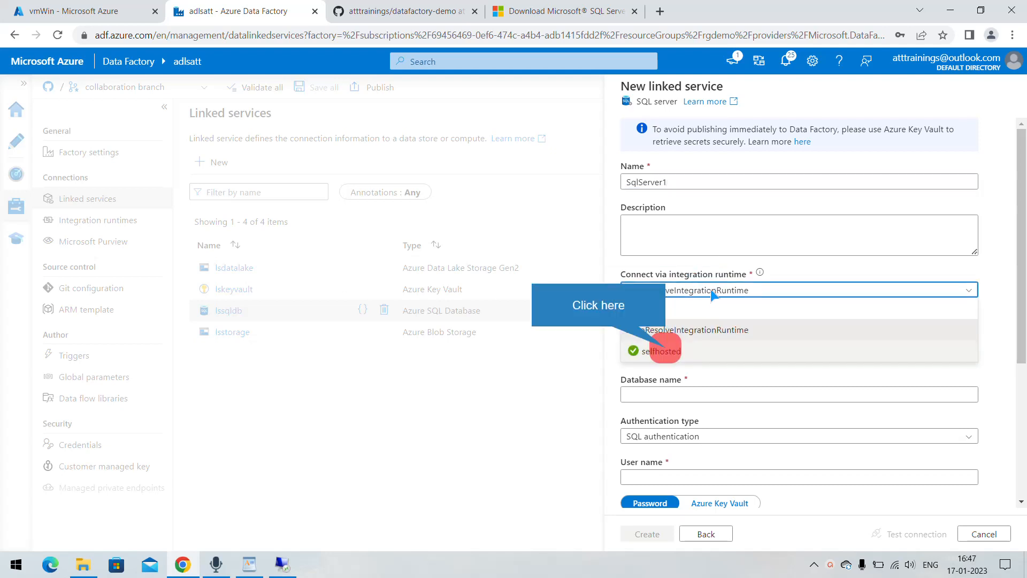
{"action": "left_click", "coordinate": [666, 352]}
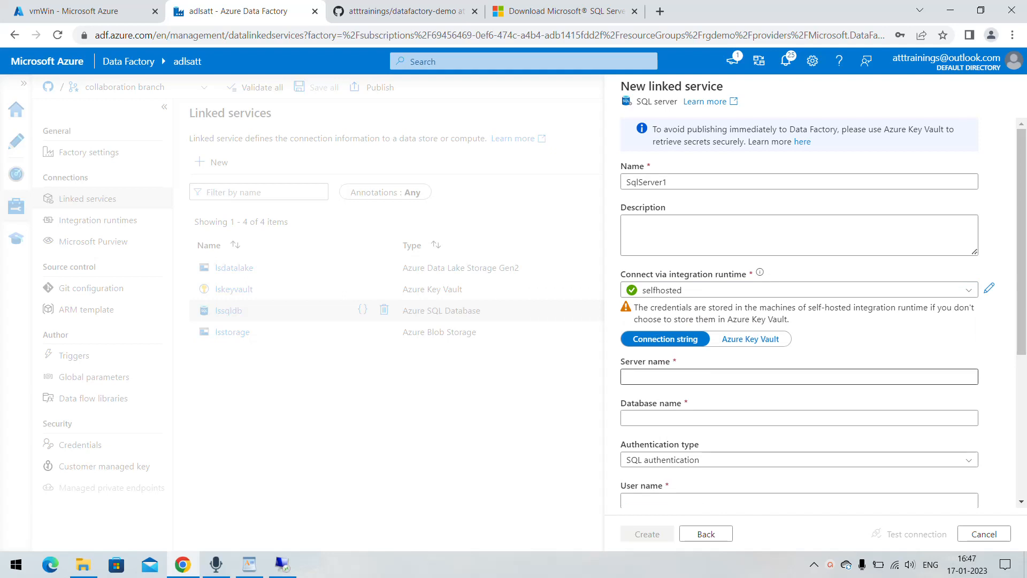
- Set the linked service's server to vmWin\SQLEXPRESS and database to datafactory, enter the user name and password, and create it
{"action": "scroll", "coordinate": [660, 259], "scroll_direction": "down", "scroll_amount": 3}
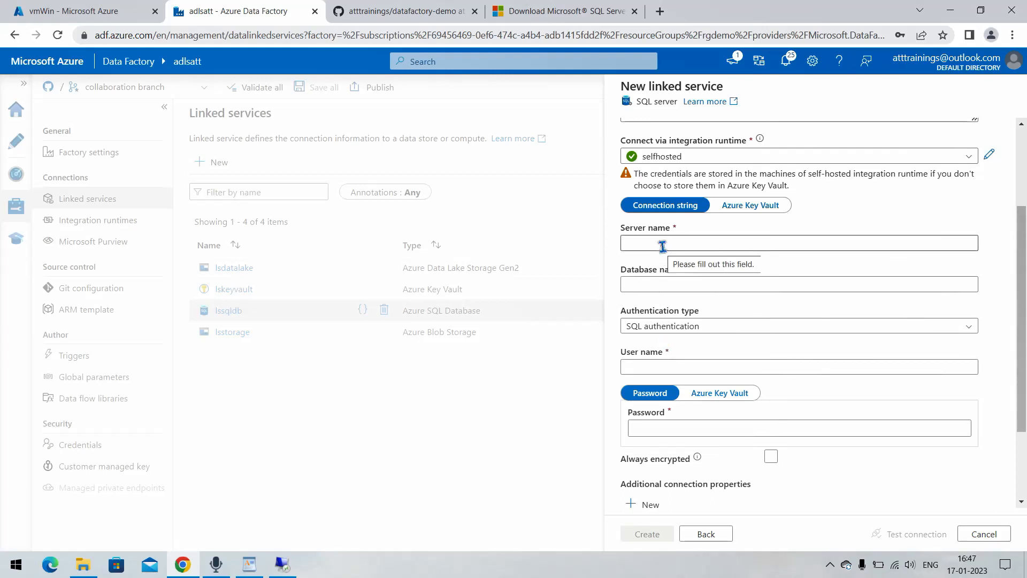
{"action": "mouse_move", "coordinate": [282, 570]}
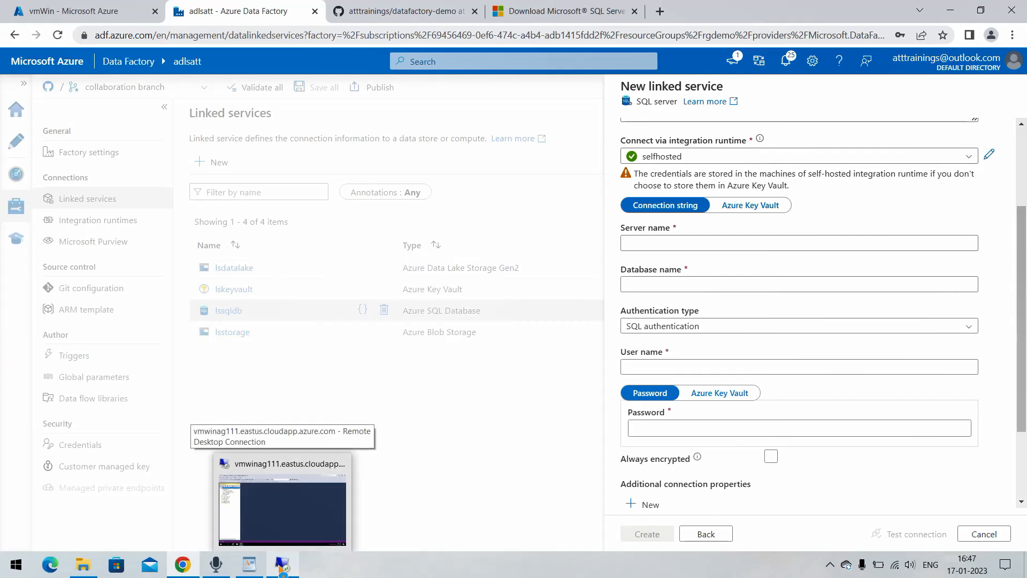
{"action": "left_click", "coordinate": [280, 568]}
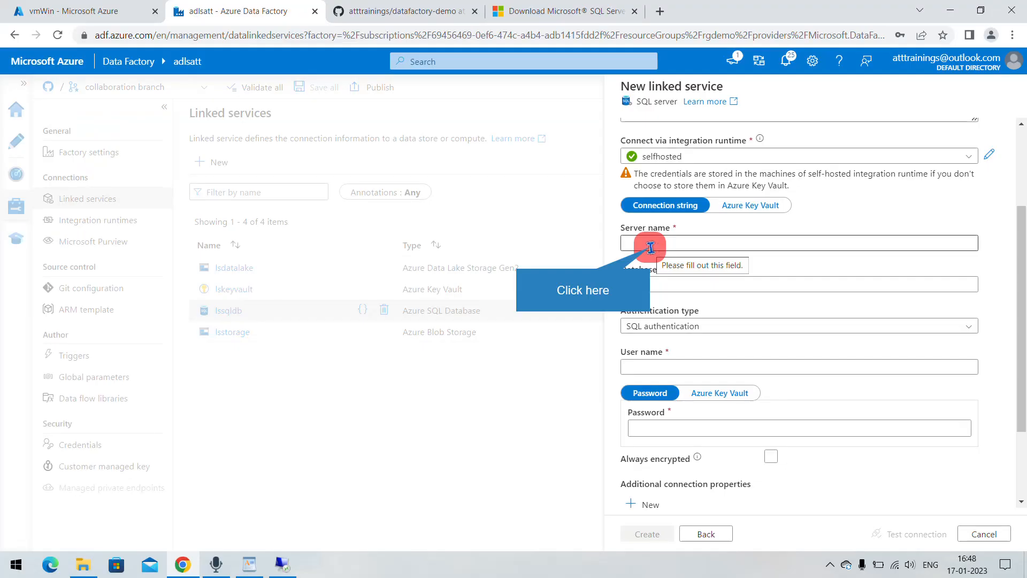
{"action": "left_click", "coordinate": [653, 247]}
{"action": "type", "text": "vmWin\\SQExpress"}
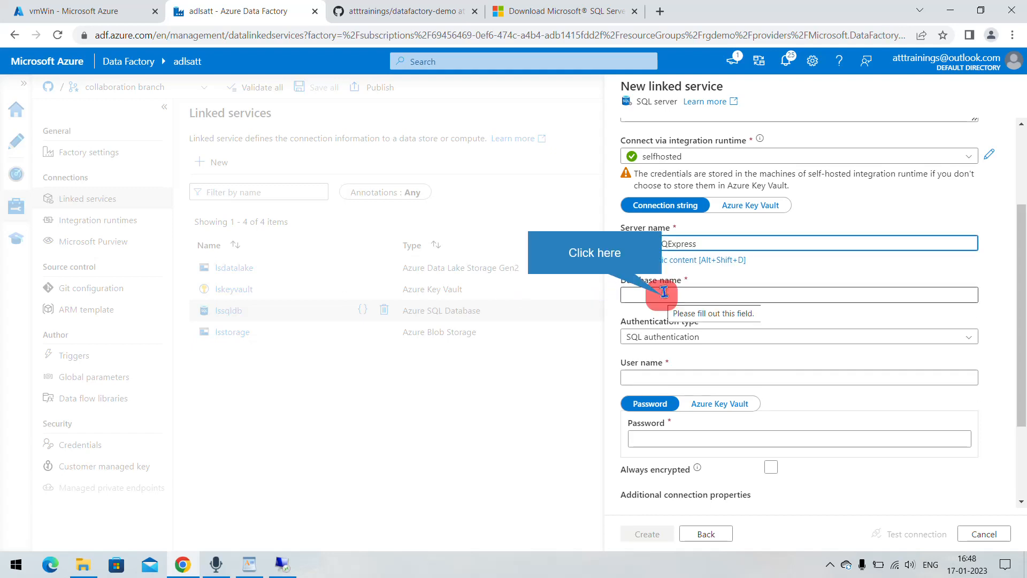
{"action": "left_click", "coordinate": [660, 292]}
{"action": "type", "text": "datafactory"}
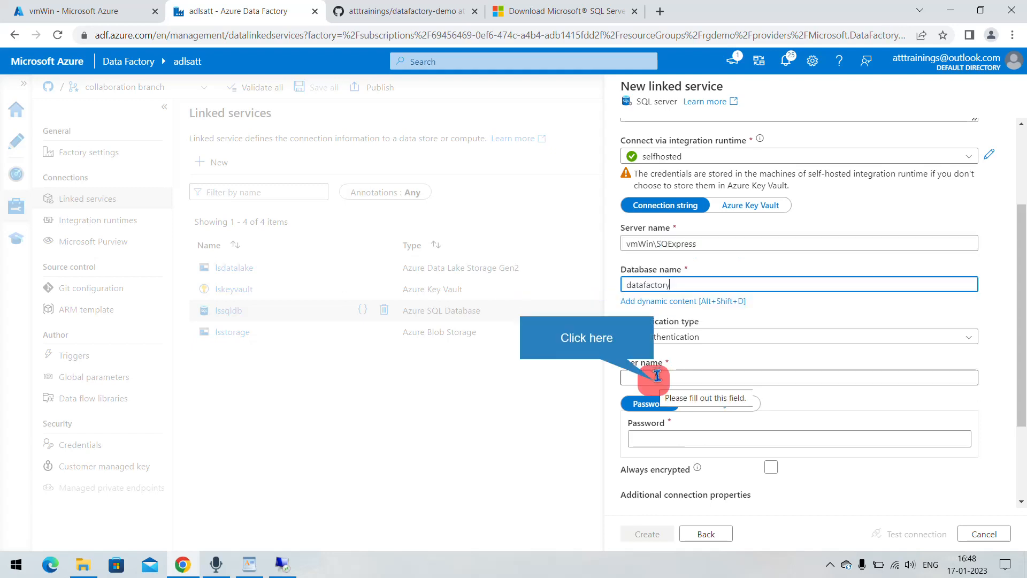
{"action": "left_click", "coordinate": [657, 376]}
{"action": "type", "text": "atin"}
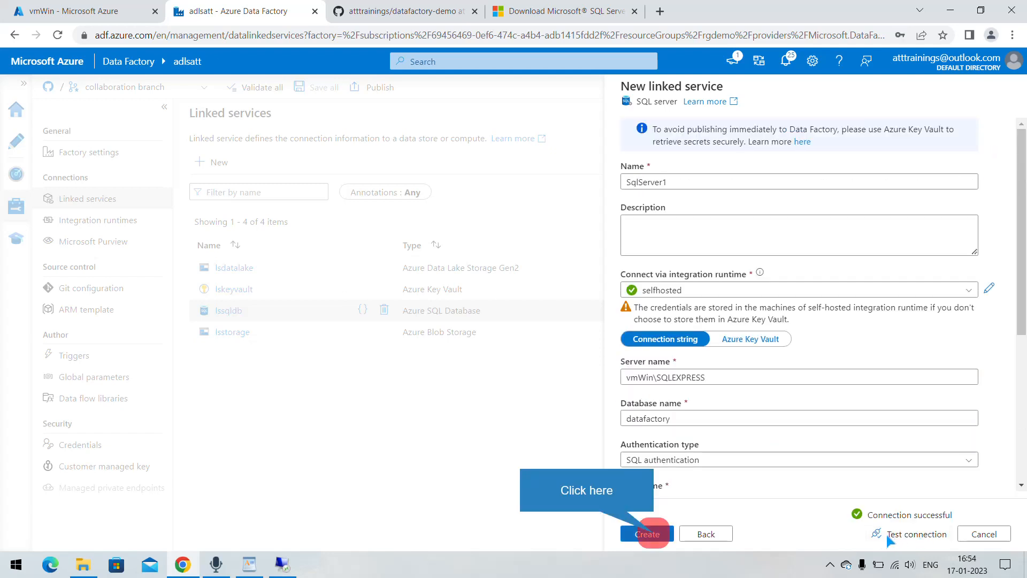
{"action": "left_click", "coordinate": [647, 534]}
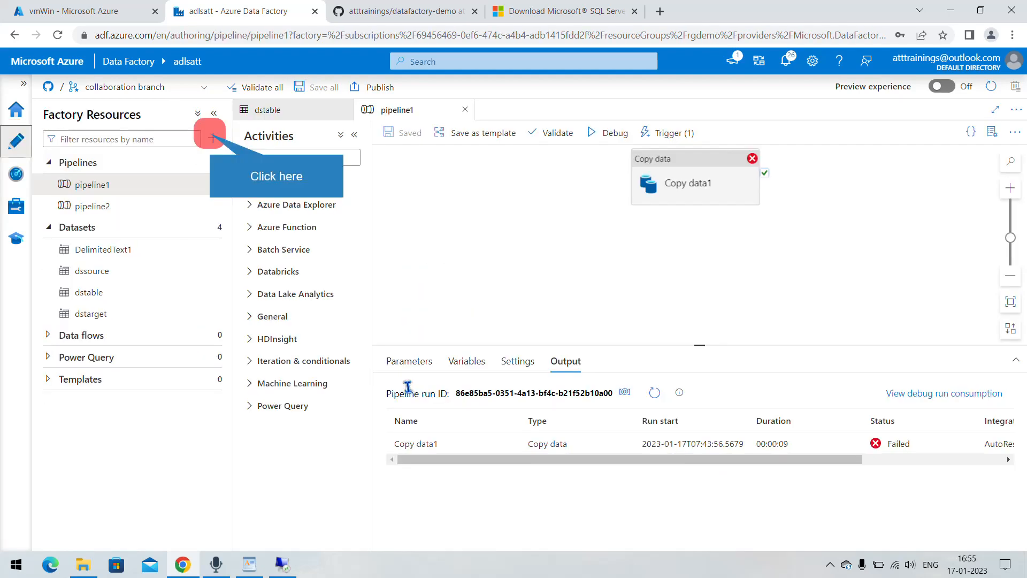
- Start a new dataset in the factory resources with SQL server as its data store
{"action": "left_click", "coordinate": [213, 138]}
{"action": "left_click", "coordinate": [278, 179]}
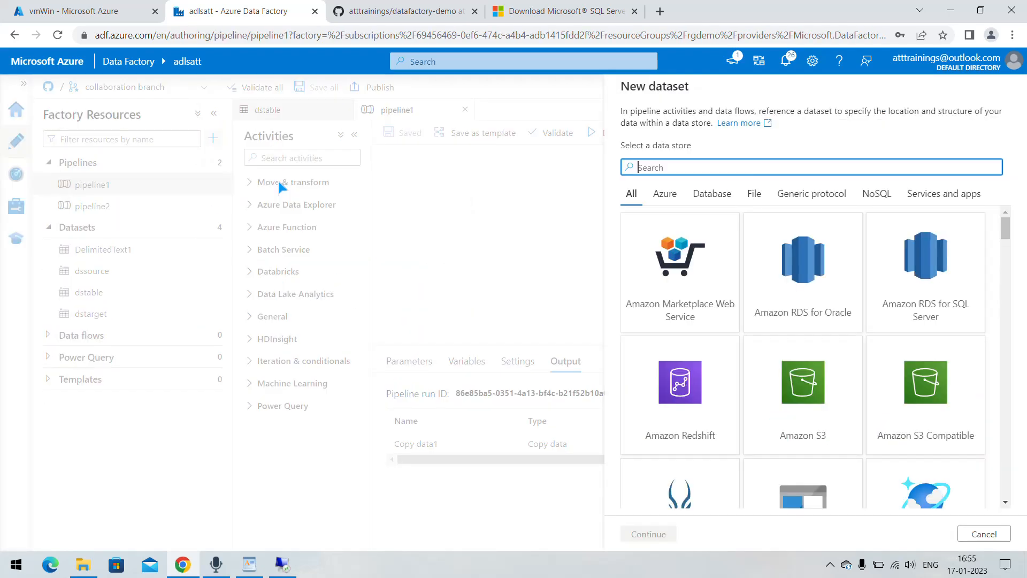
{"action": "type", "text": "sql s"}
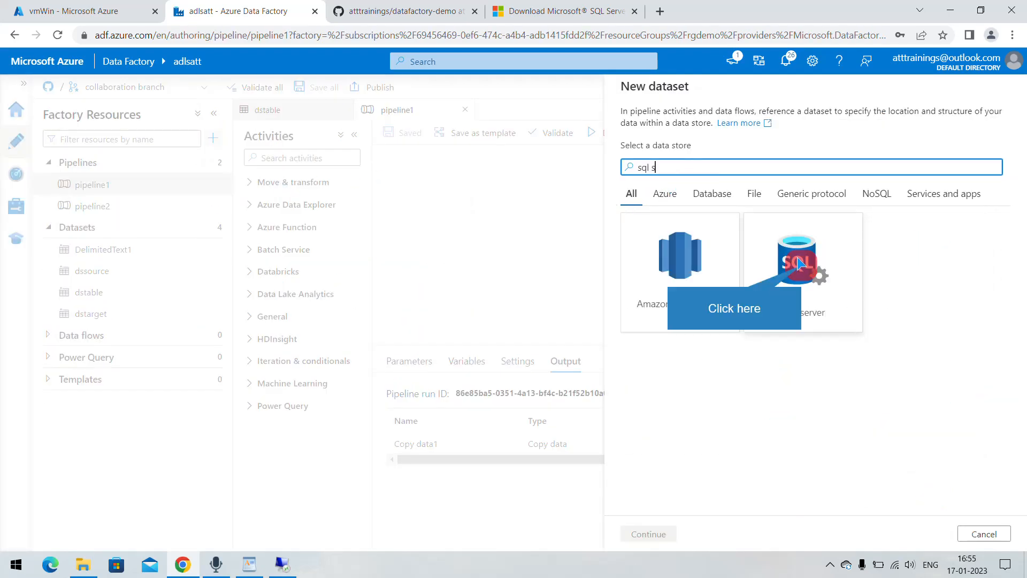
{"action": "left_click", "coordinate": [800, 270]}
{"action": "left_click", "coordinate": [651, 533]}
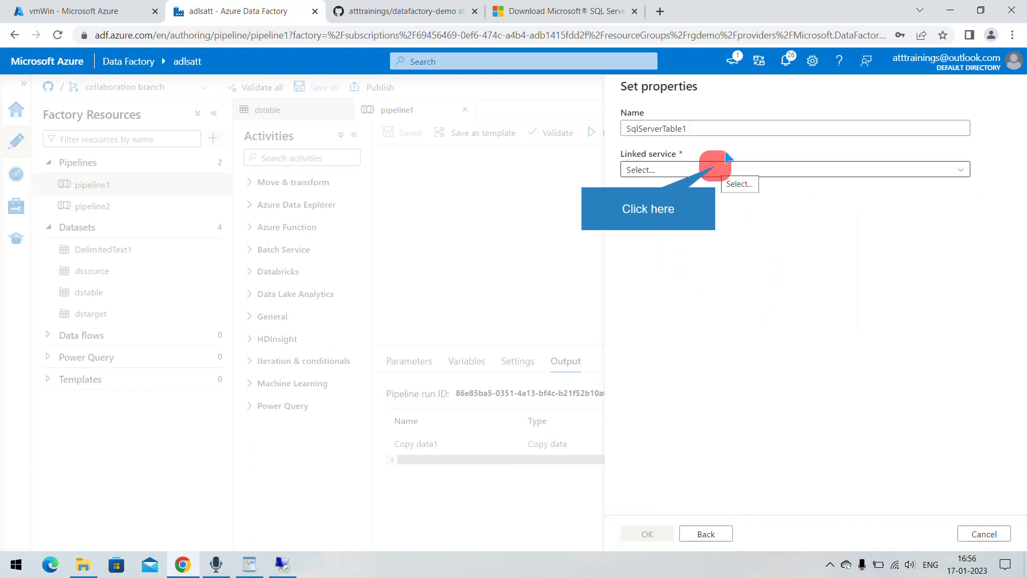
- Assign the SqlServer1 linked service to the dataset and create it without choosing a table
{"action": "left_click", "coordinate": [717, 167]}
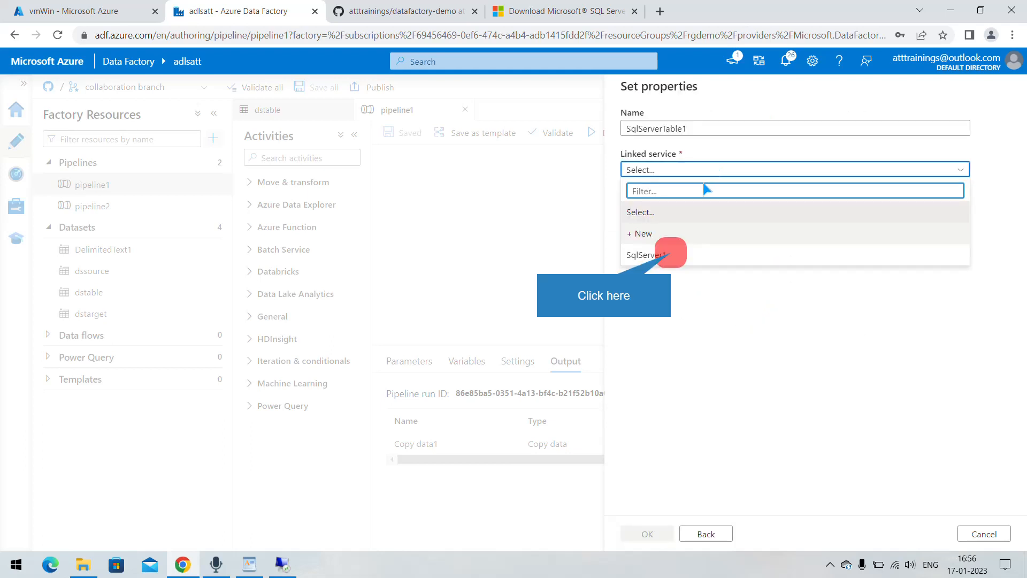
{"action": "left_click", "coordinate": [676, 255]}
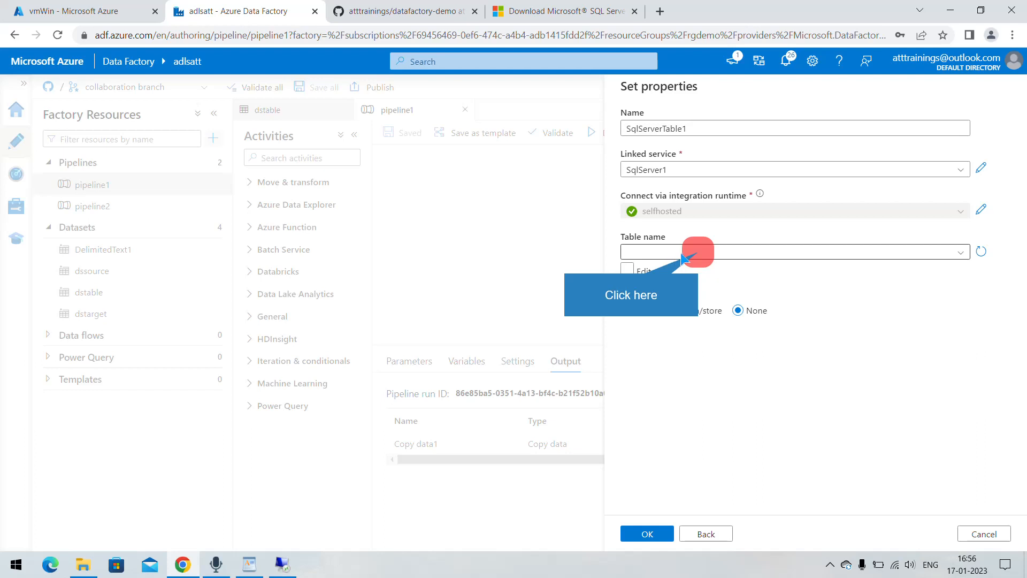
{"action": "left_click", "coordinate": [692, 257]}
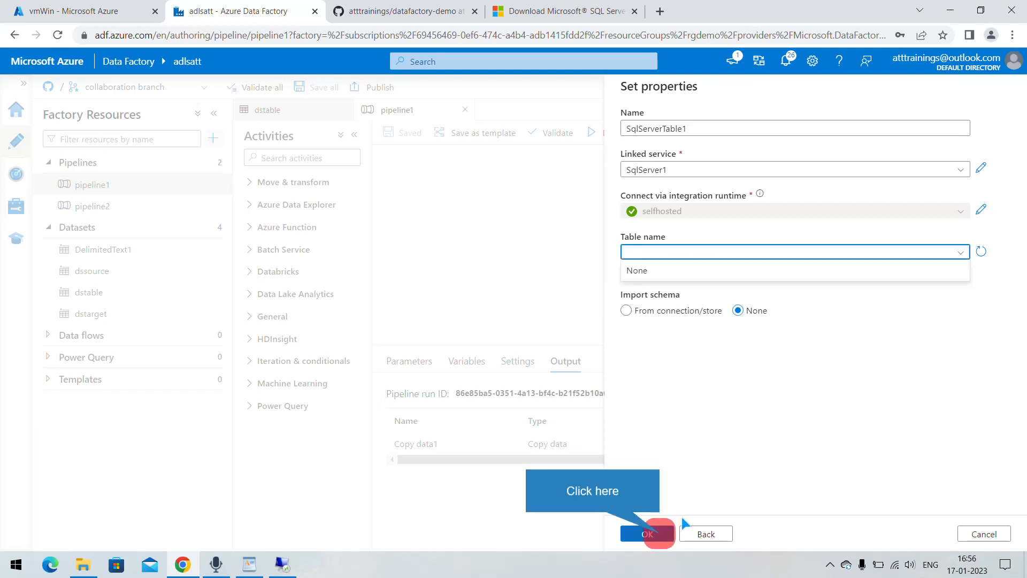
{"action": "left_click", "coordinate": [658, 533]}
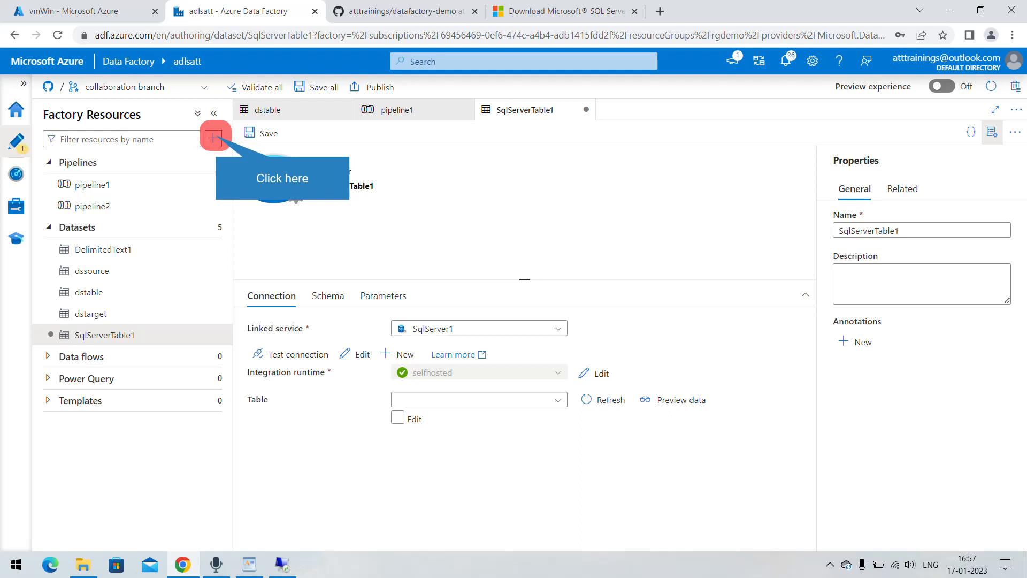
- Create a new pipeline and add a Copy data activity to its canvas
{"action": "left_click", "coordinate": [214, 138]}
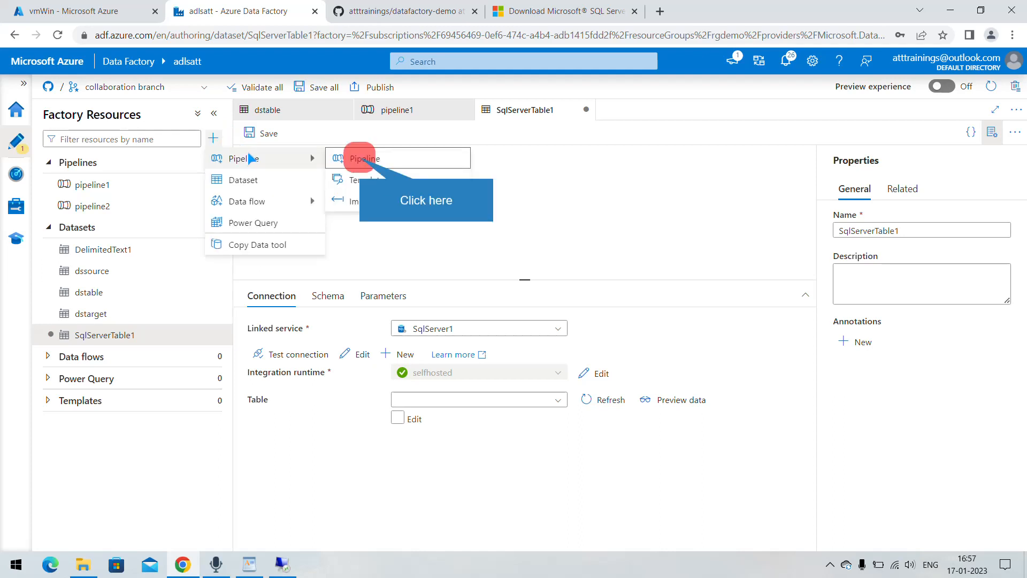
{"action": "left_click", "coordinate": [351, 159]}
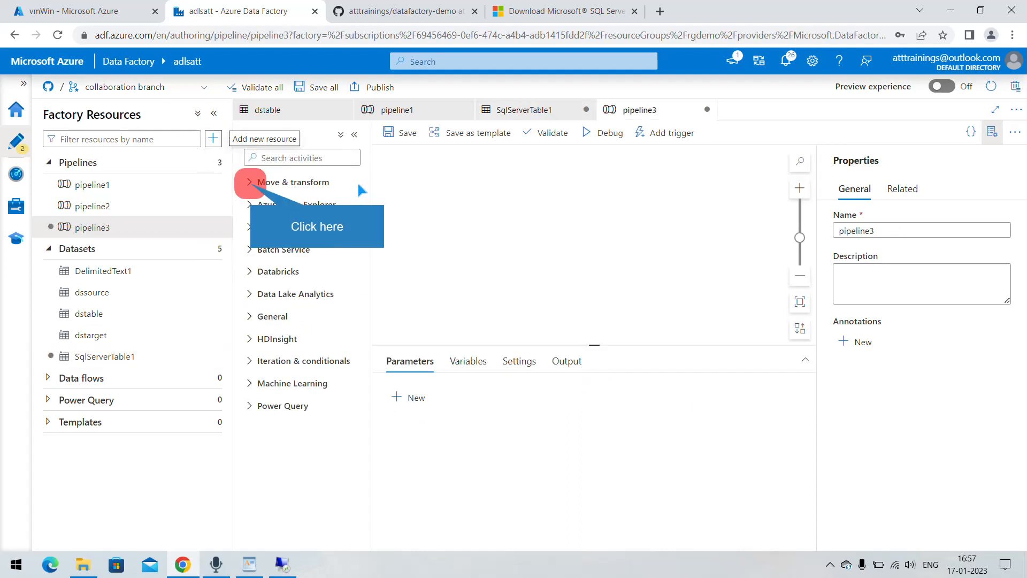
{"action": "left_click", "coordinate": [255, 185]}
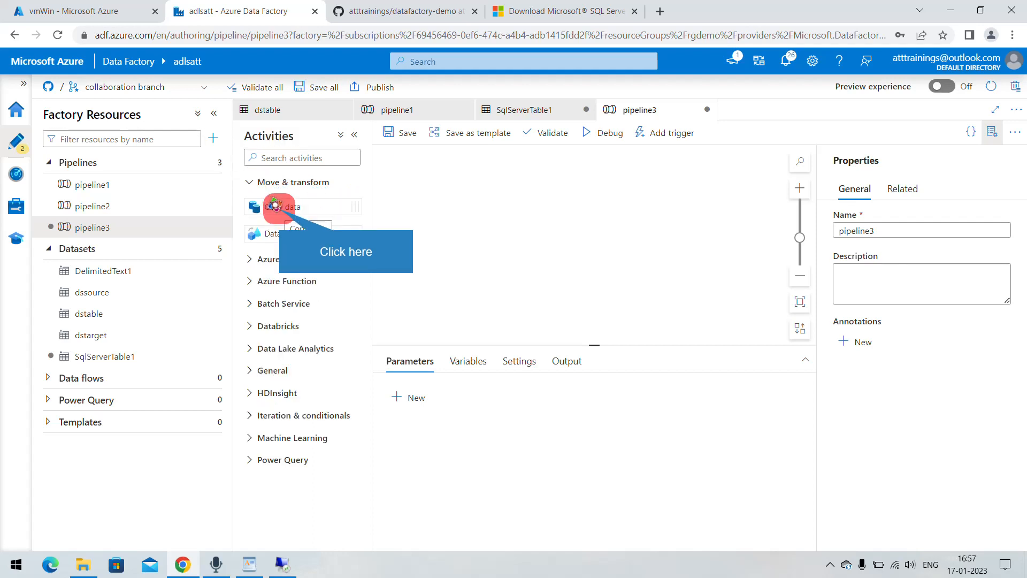
{"action": "left_click_drag", "start_coordinate": [302, 208], "coordinate": [558, 219]}
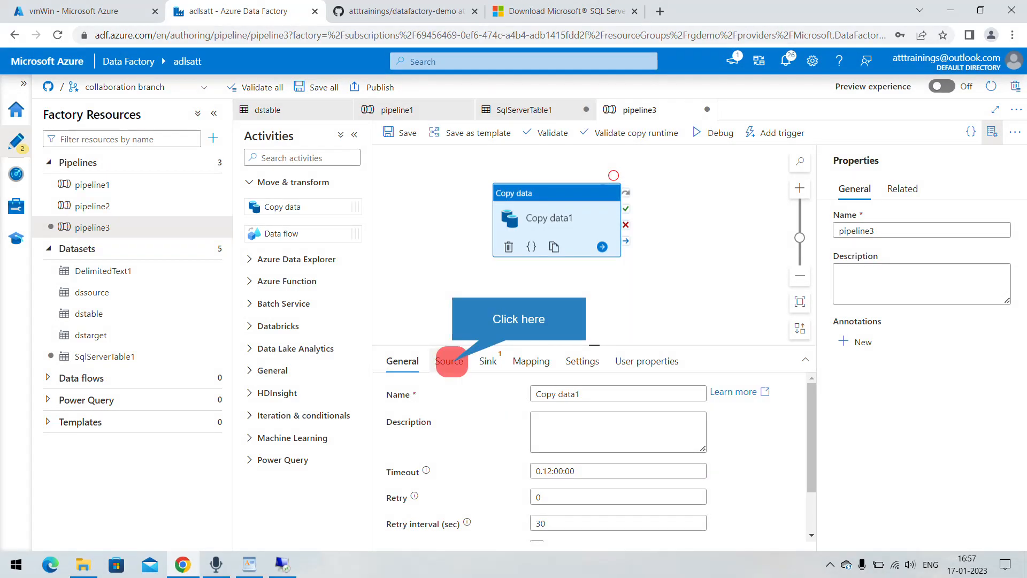
- Set the copy activity's source dataset to dssource and its fileName property to cars.csv
{"action": "left_click", "coordinate": [449, 361]}
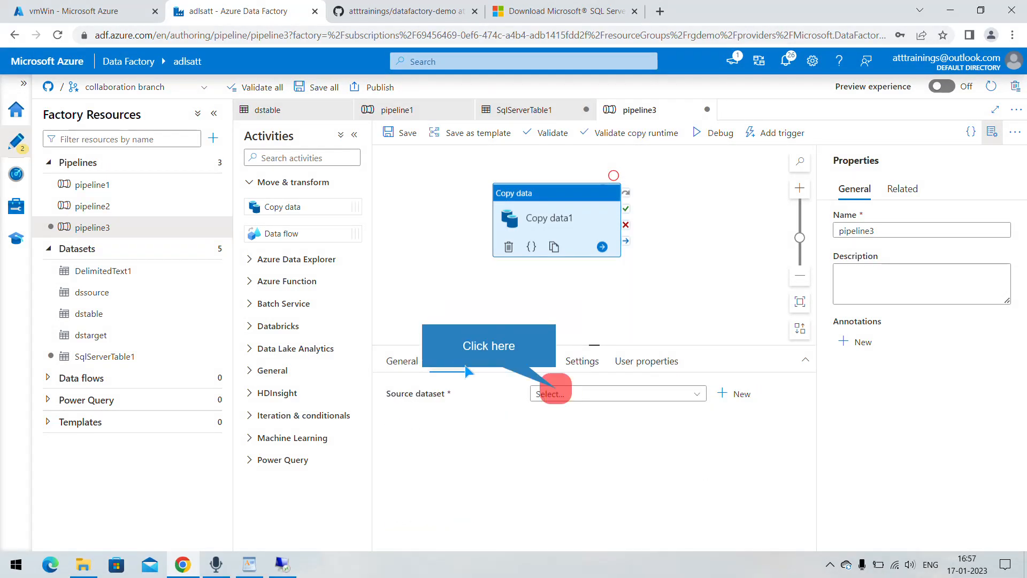
{"action": "left_click", "coordinate": [551, 394]}
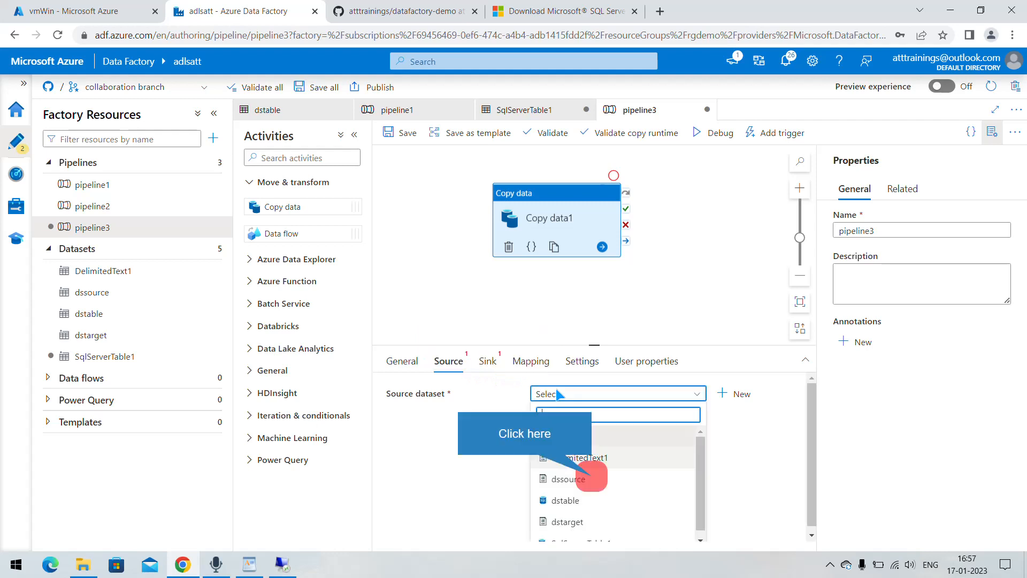
{"action": "left_click", "coordinate": [595, 479]}
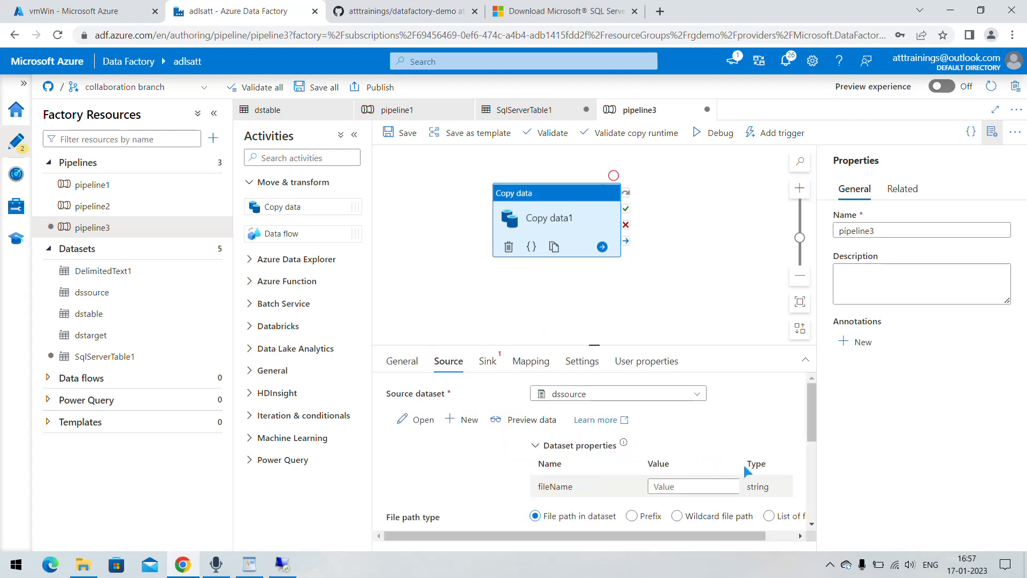
{"action": "scroll", "coordinate": [726, 484], "scroll_direction": "down", "scroll_amount": 1}
{"action": "left_click", "coordinate": [675, 419]}
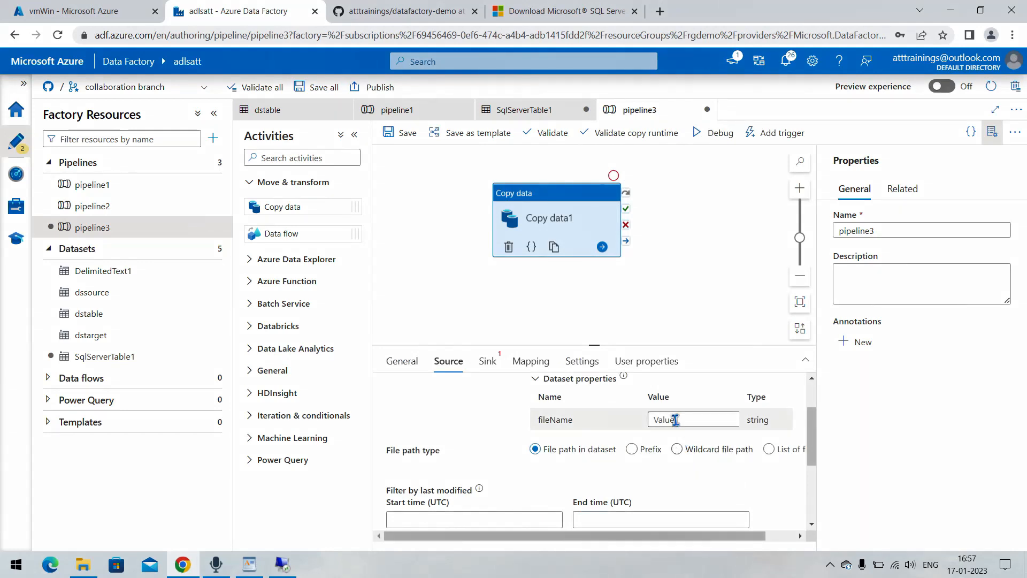
{"action": "type", "text": "cars.csv"}
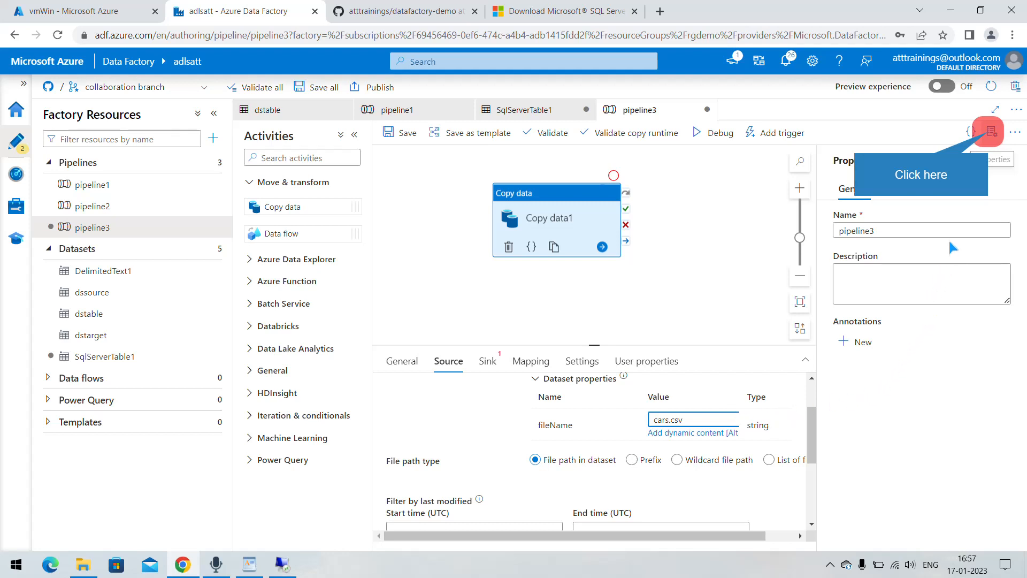
- Set the copy activity's sink dataset to SqlServerTable1 with the Auto create table option, and review the dataset's dbo.cars table setting
{"action": "left_click", "coordinate": [991, 135]}
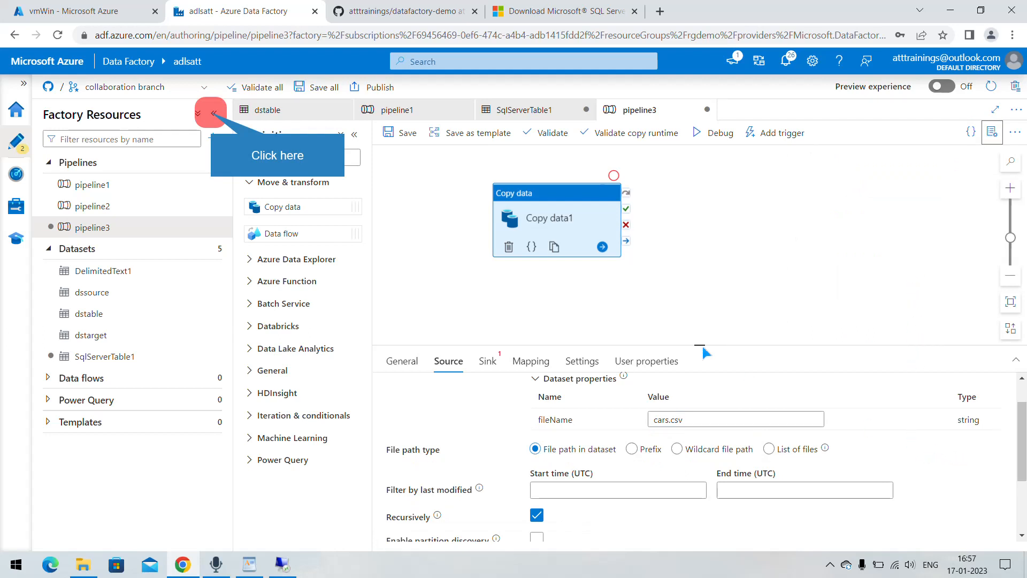
{"action": "left_click", "coordinate": [213, 114]}
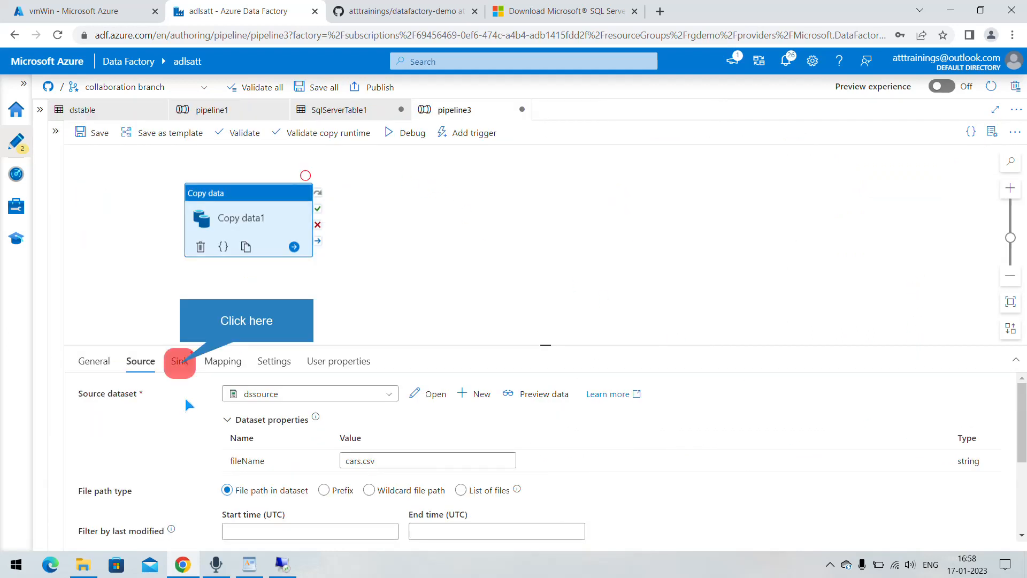
{"action": "left_click", "coordinate": [180, 362]}
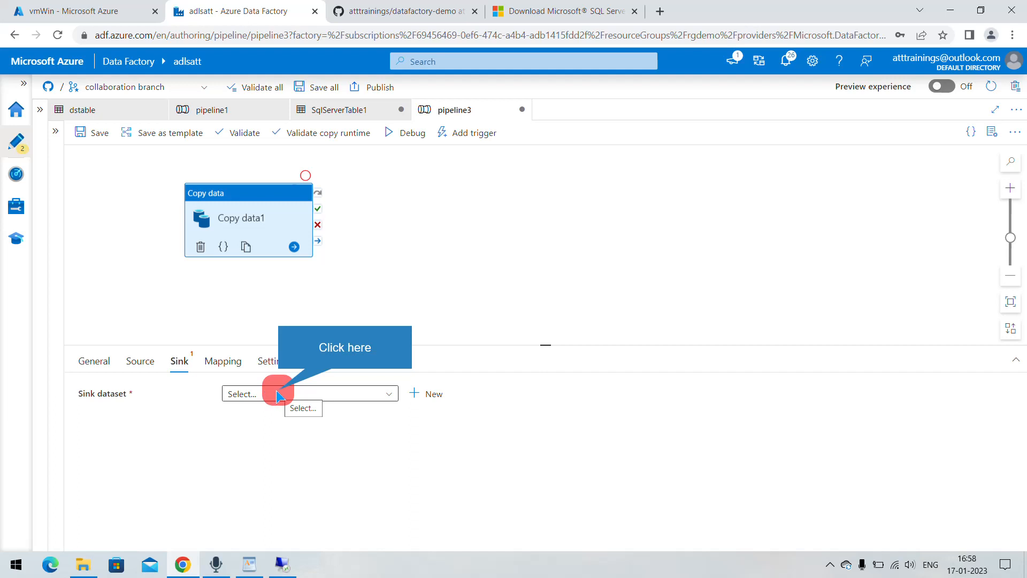
{"action": "left_click", "coordinate": [277, 394]}
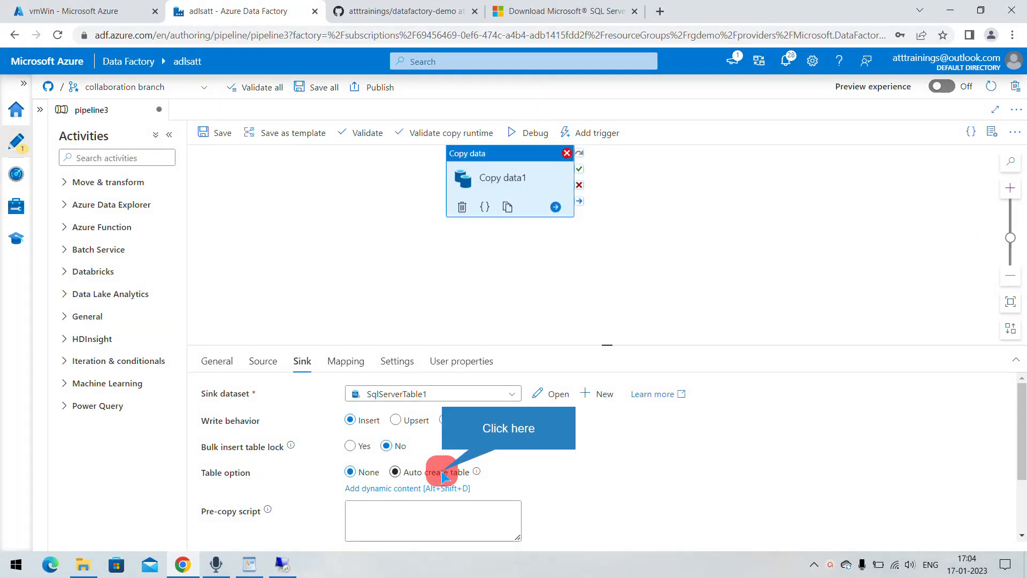
{"action": "left_click", "coordinate": [438, 475]}
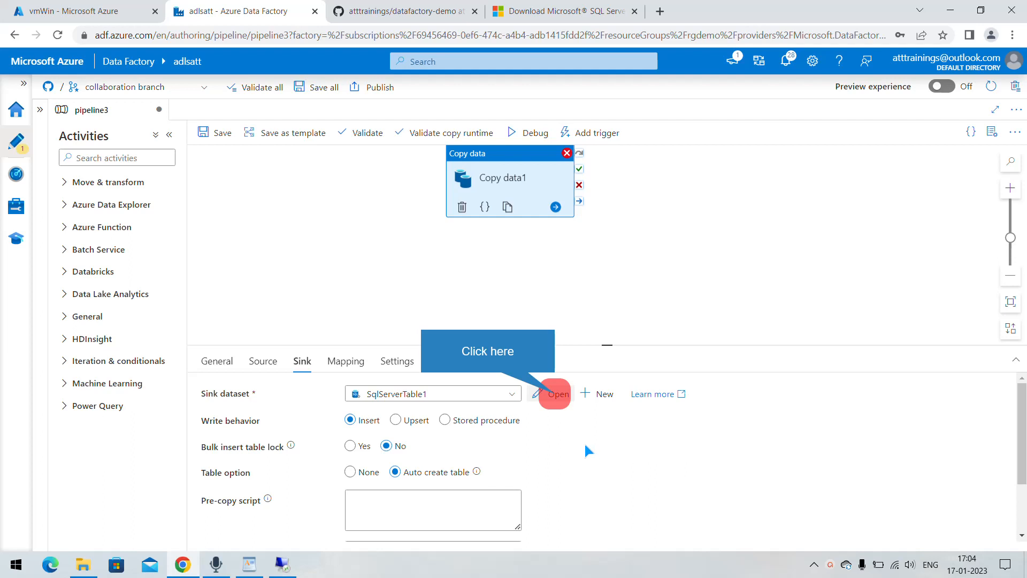
{"action": "left_click", "coordinate": [557, 399]}
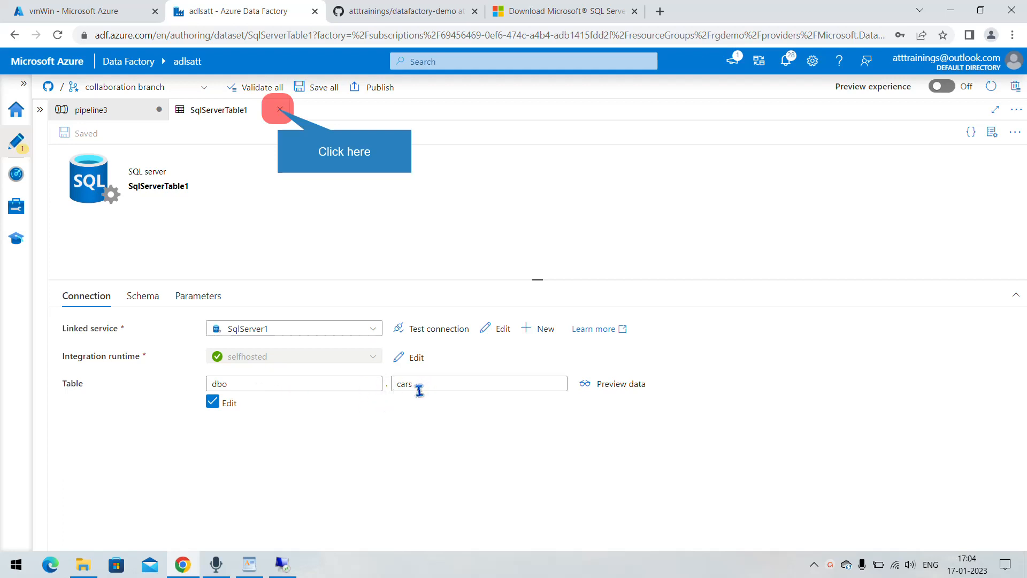
{"action": "left_click", "coordinate": [279, 109]}
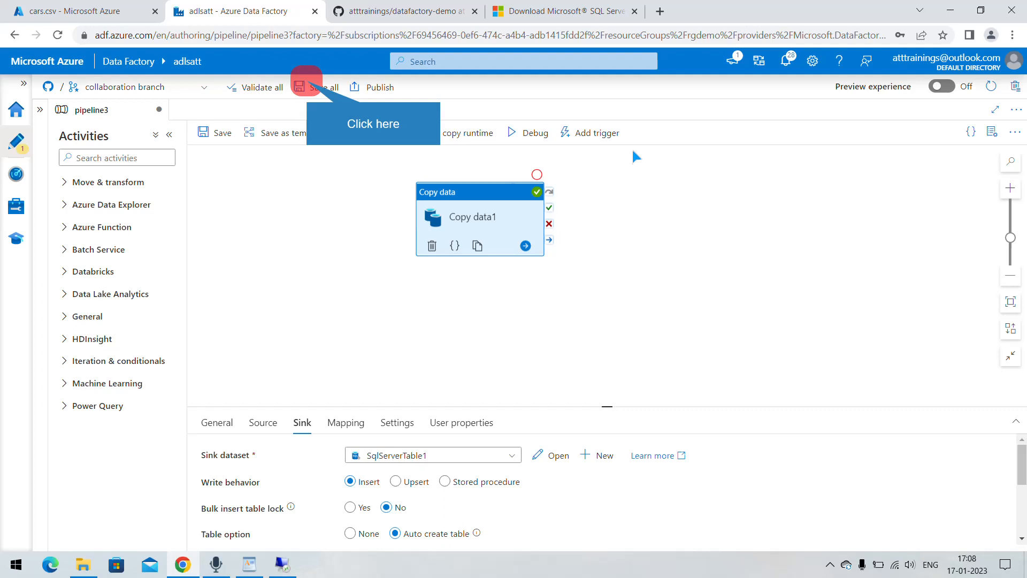
- Save all factory changes to the Git repository and run pipeline3 in debug mode
{"action": "left_click", "coordinate": [307, 85]}
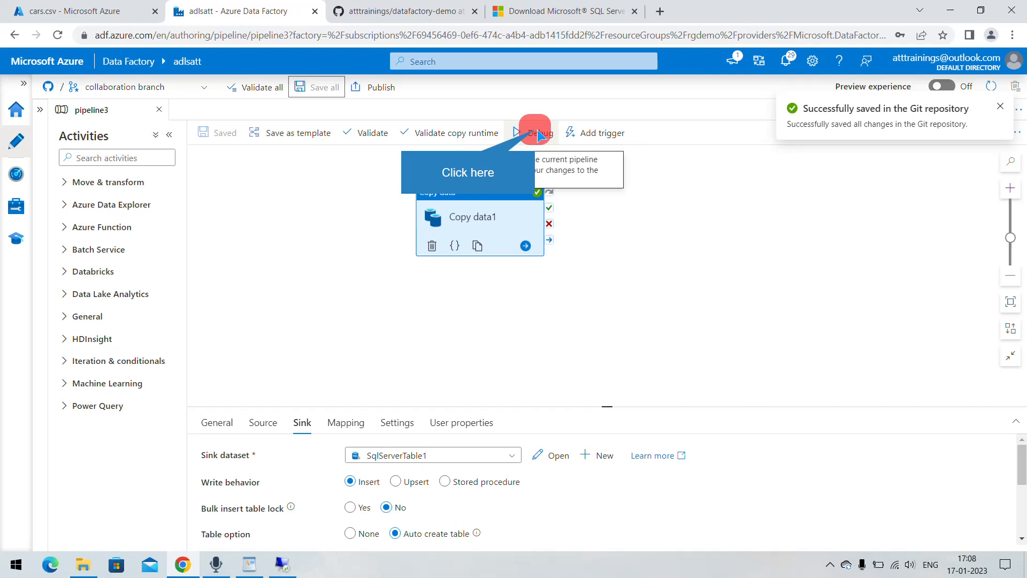
{"action": "left_click", "coordinate": [536, 137]}
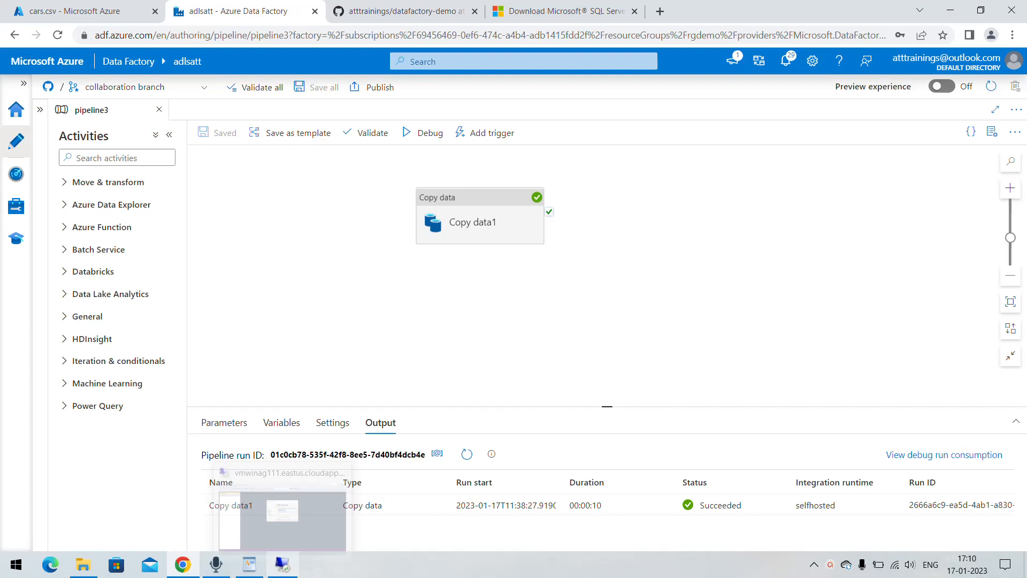
- Switch to the remote VM's SQL Server Management Studio and connect to vmWin\SQLEXPRESS with SQL Server Authentication, entering the account password
{"action": "left_click", "coordinate": [283, 564]}
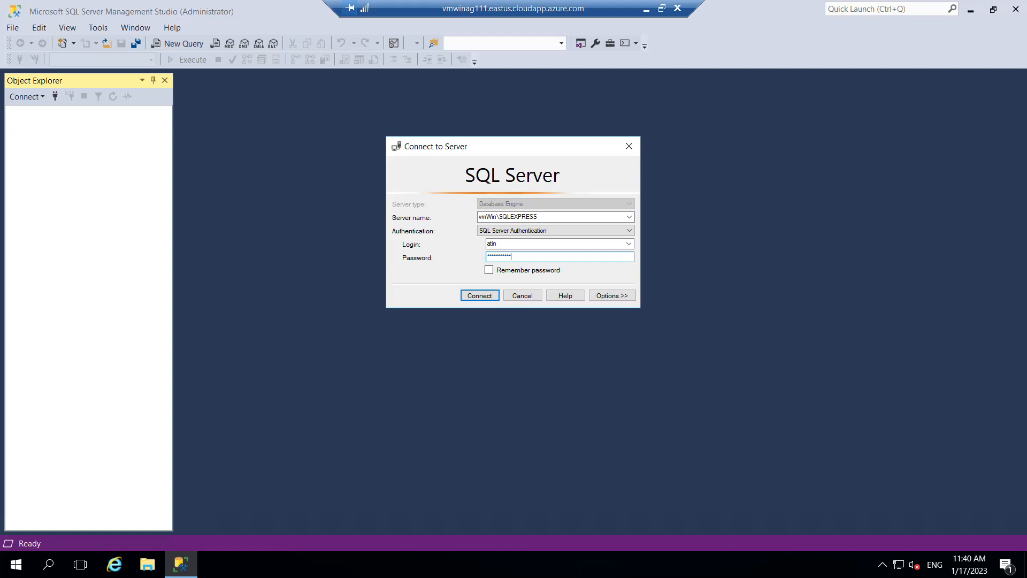
{"action": "key", "text": "Return"}
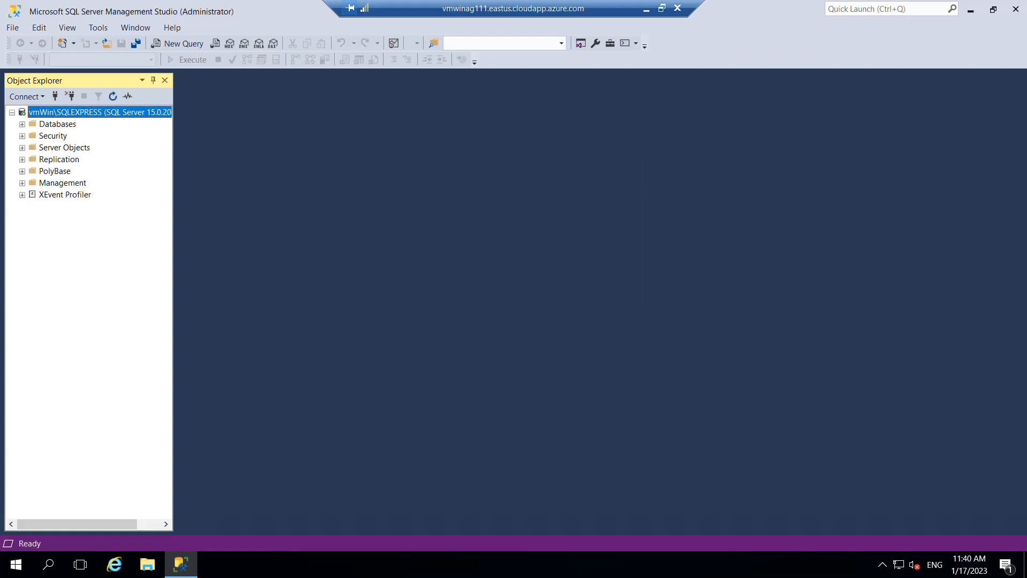
- Inspect the columns of the dbo.cars table in the datafactory database and query its top 1000 rows
{"action": "left_click", "coordinate": [22, 124]}
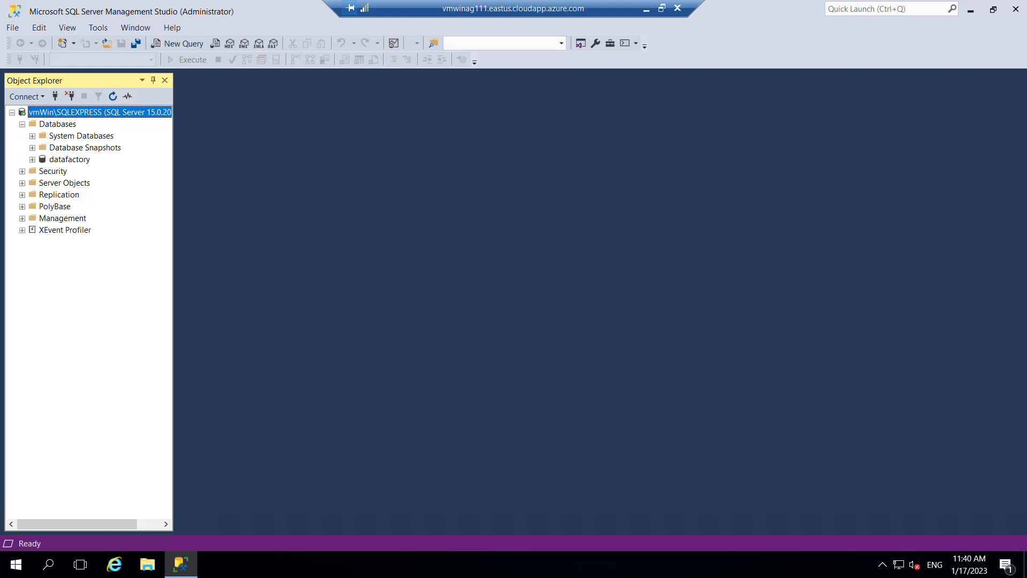
{"action": "left_click", "coordinate": [32, 159]}
{"action": "left_click", "coordinate": [43, 183]}
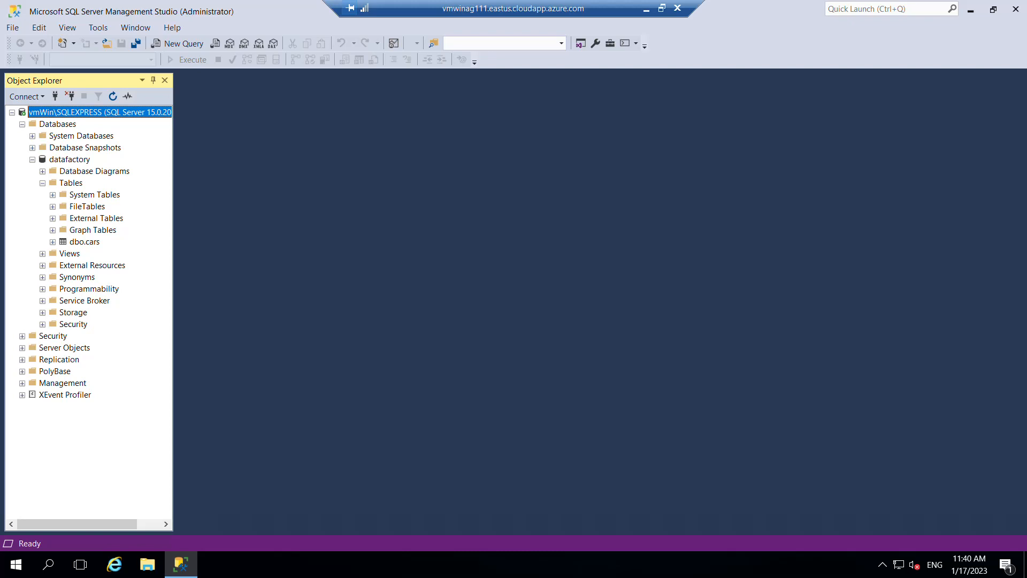
{"action": "double_click", "coordinate": [85, 242]}
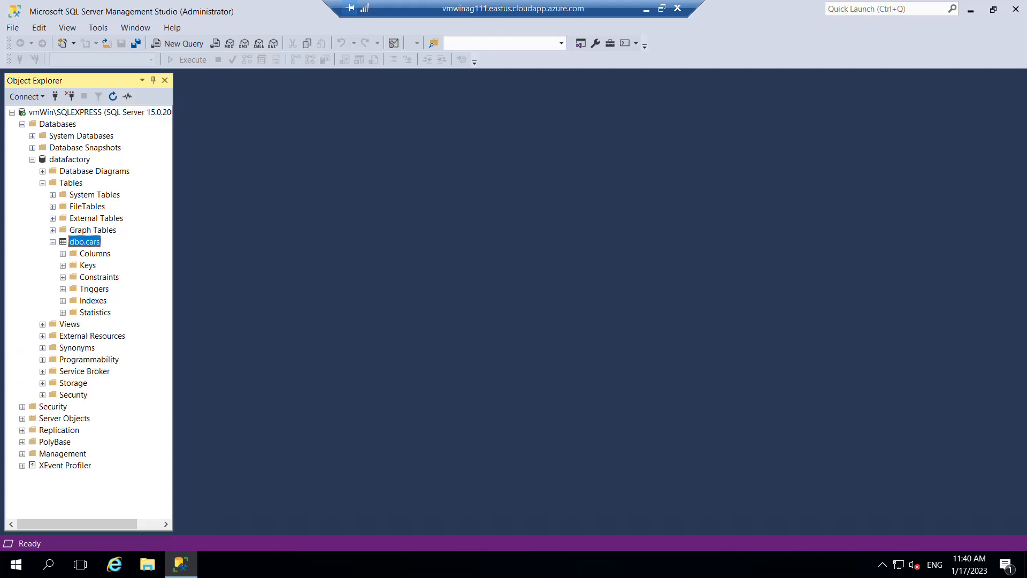
{"action": "left_click", "coordinate": [62, 253]}
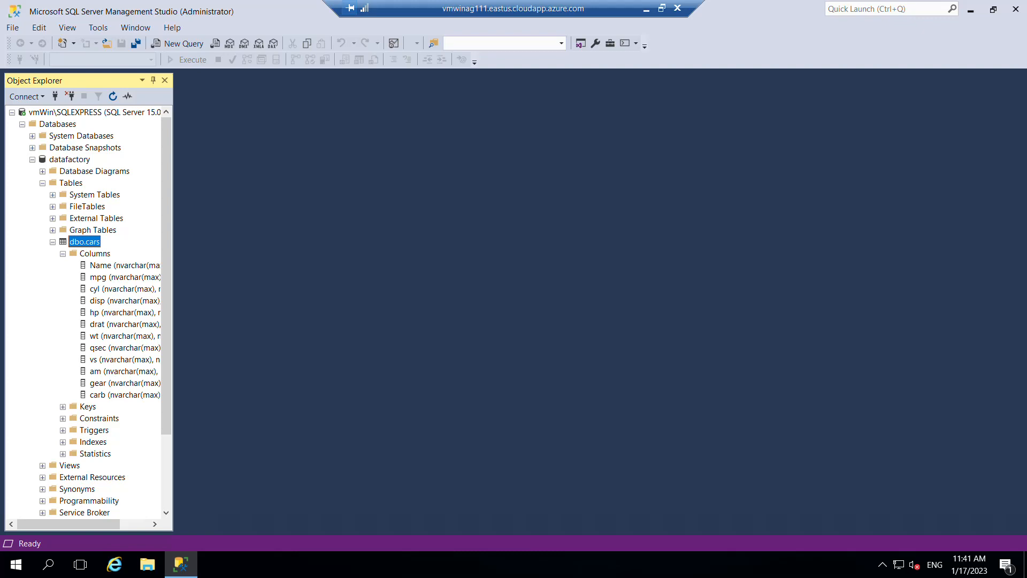
{"action": "right_click", "coordinate": [86, 241]}
{"action": "left_click", "coordinate": [145, 274]}
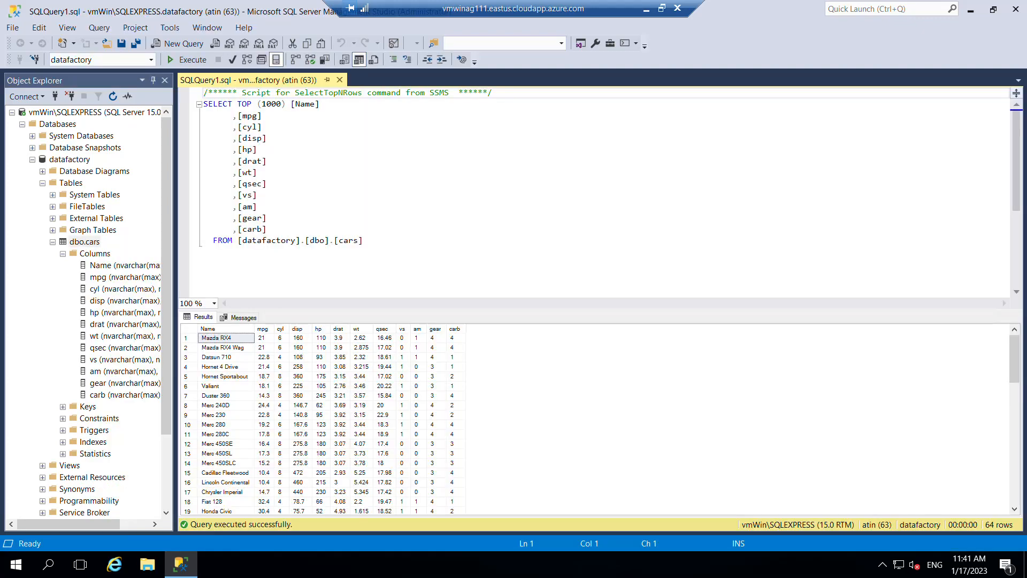